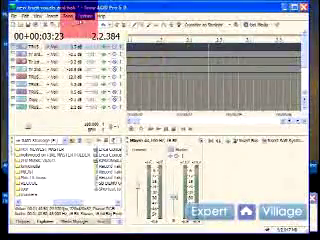
{"action": "left_click", "coordinate": [72, 17]}
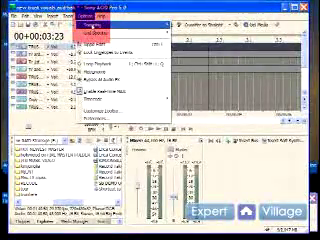
{"action": "mouse_move", "coordinate": [120, 23]}
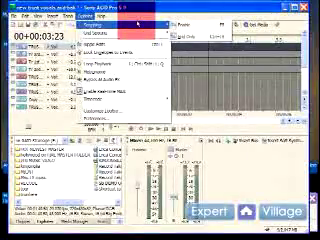
{"action": "left_click", "coordinate": [137, 22]}
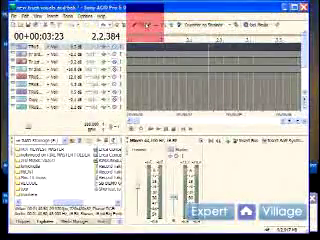